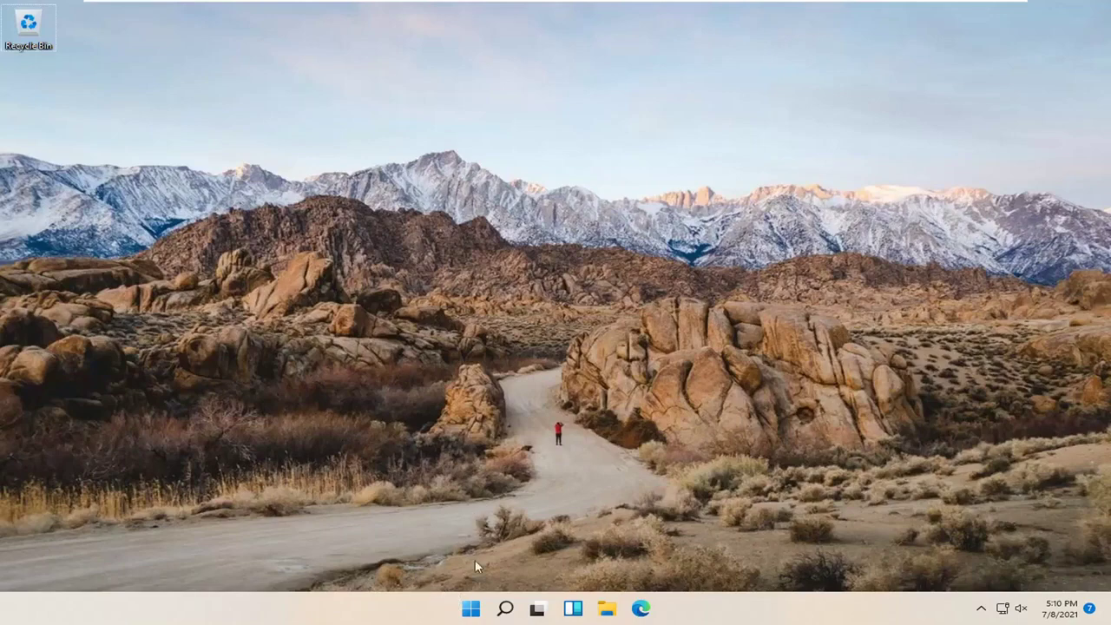
Open the system's Sound settings and examine the available output devices for playing sound.
right_click(468, 610)
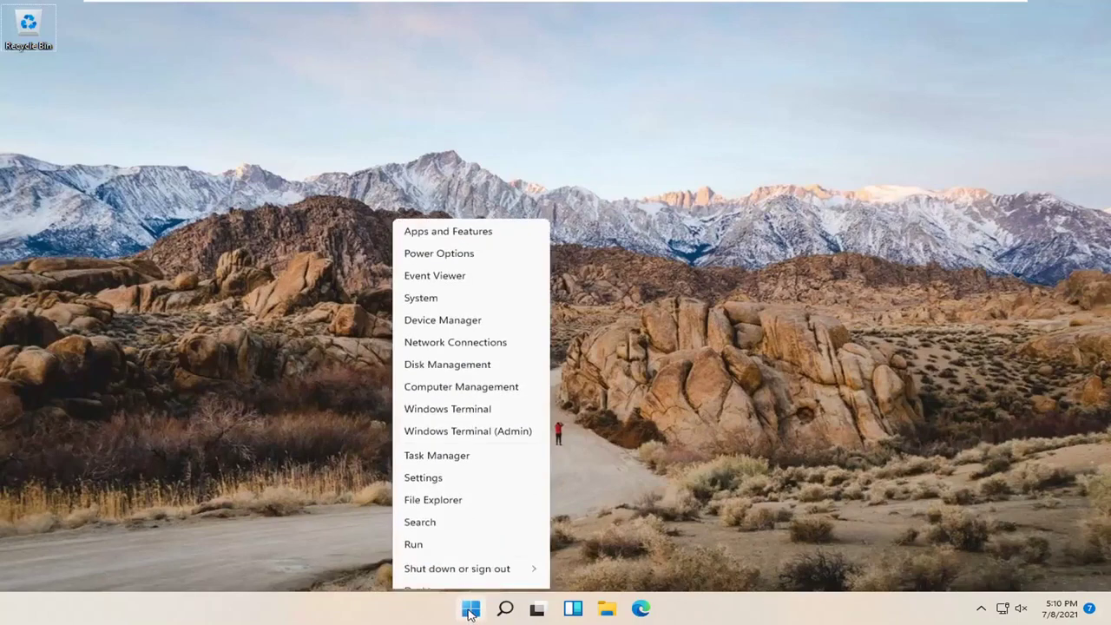
left_click(422, 464)
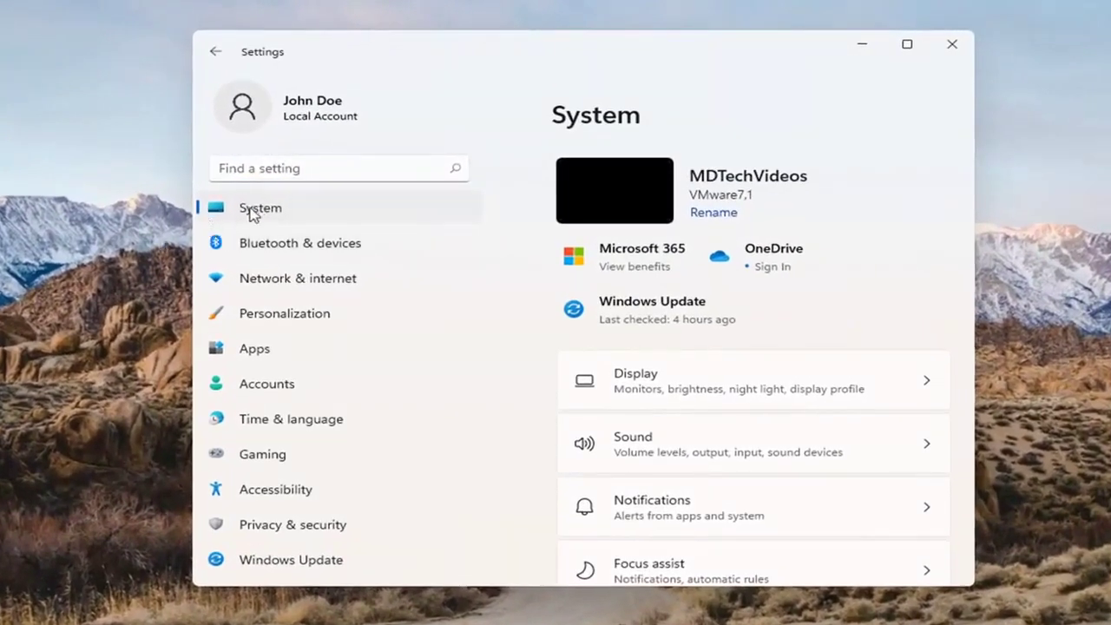
scroll(726, 350, "down", 1)
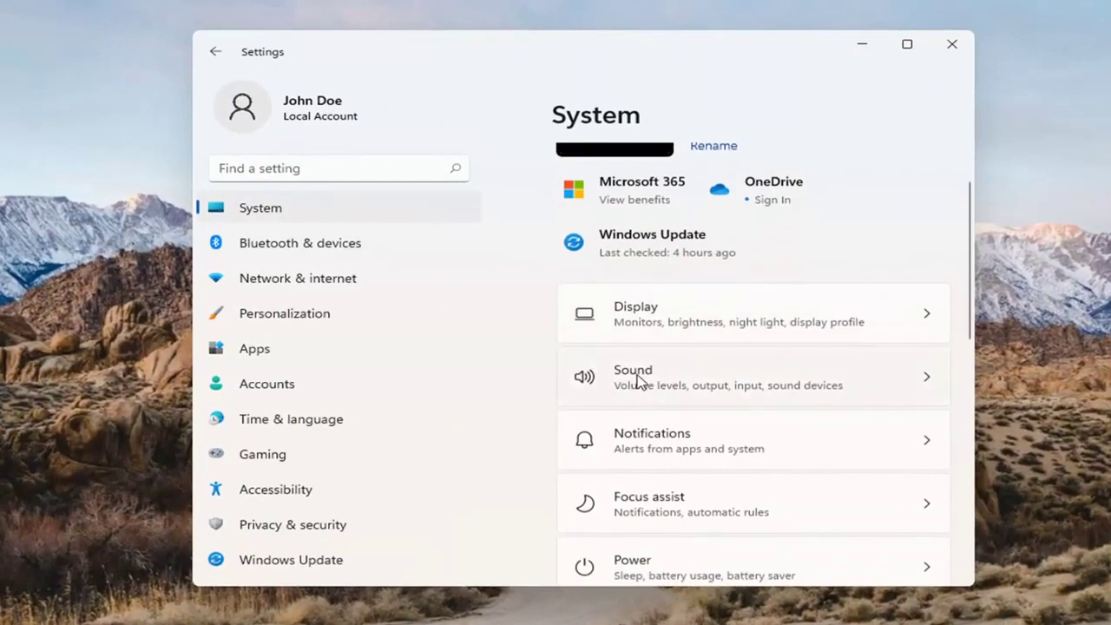
left_click(636, 382)
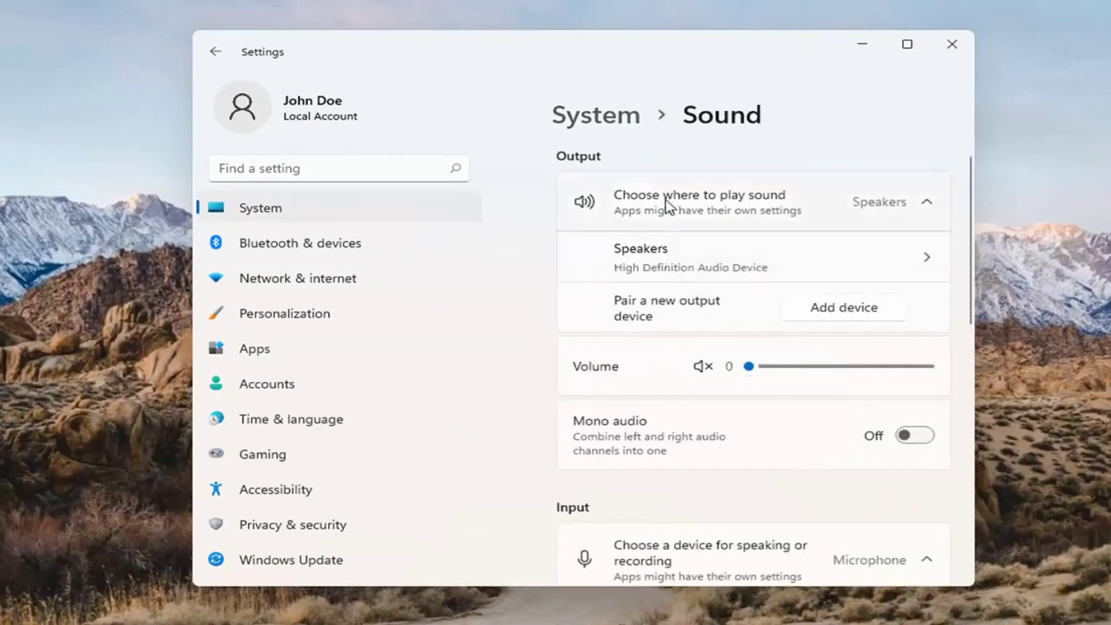
left_click(910, 208)
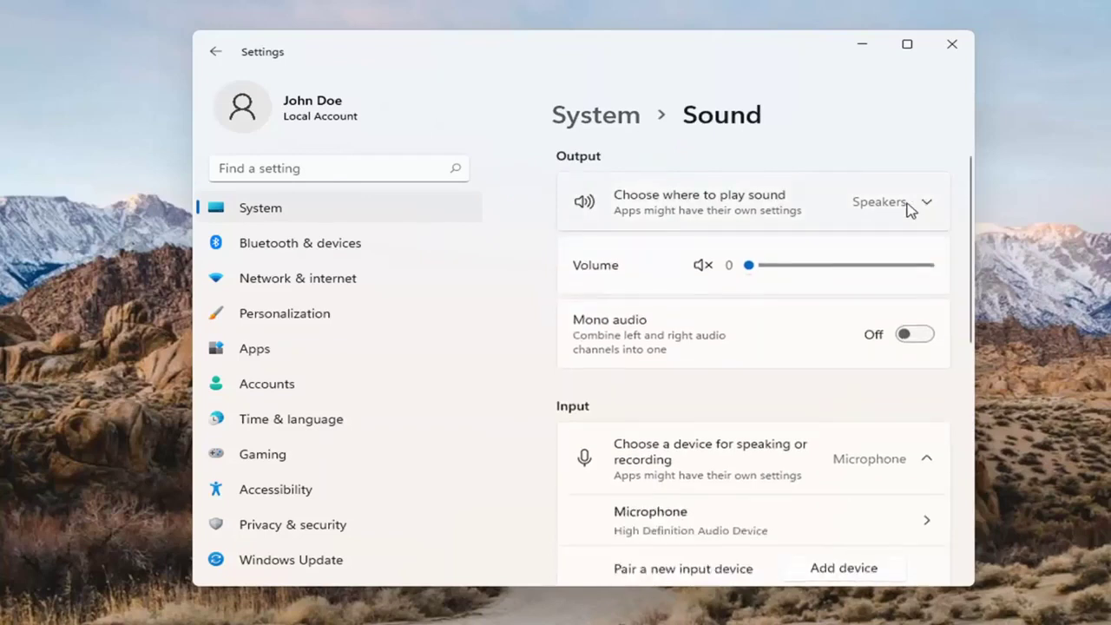
left_click(910, 208)
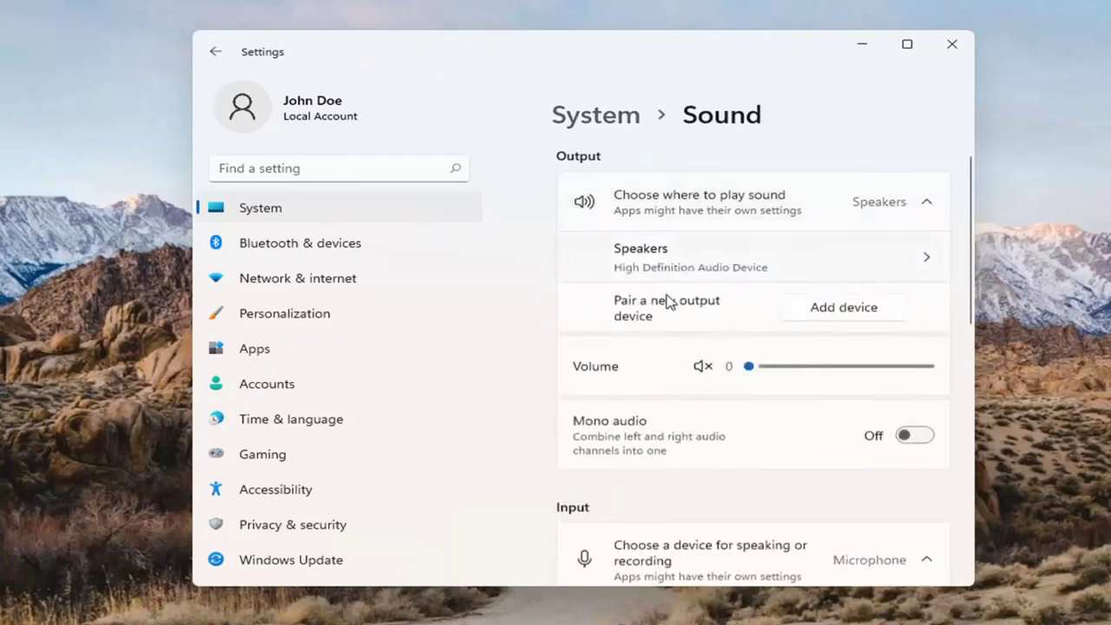
Check the kinds of output device that can be added, cancel adding one, and review the input device settings.
left_click(841, 308)
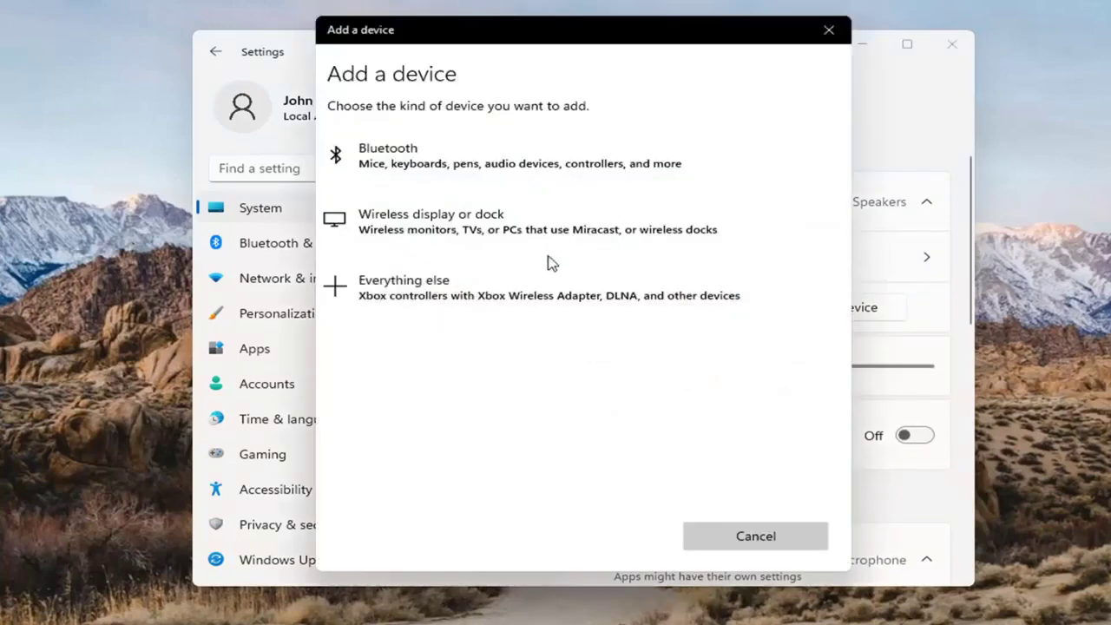
left_click(840, 33)
scroll(823, 246, "down", 8)
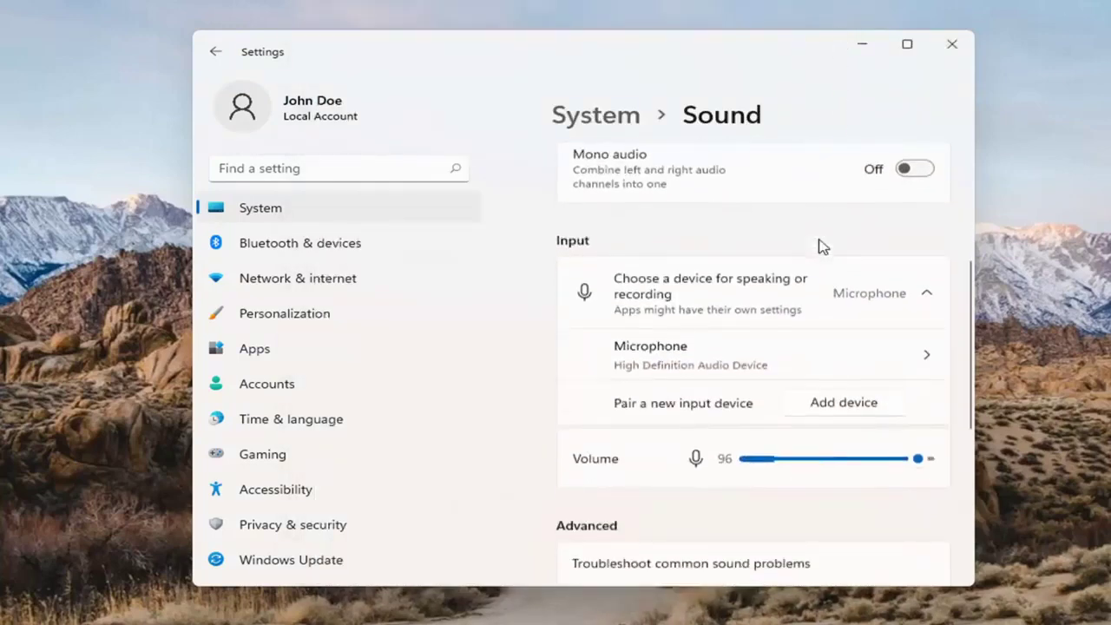
scroll(792, 258, "up", 5)
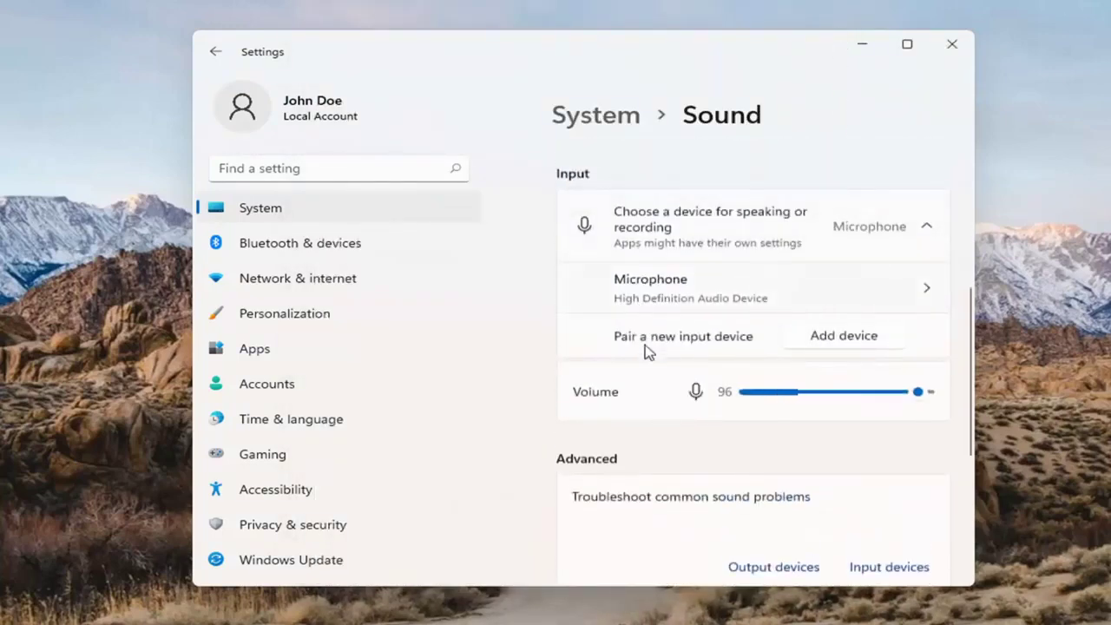
scroll(639, 434, "up", 2)
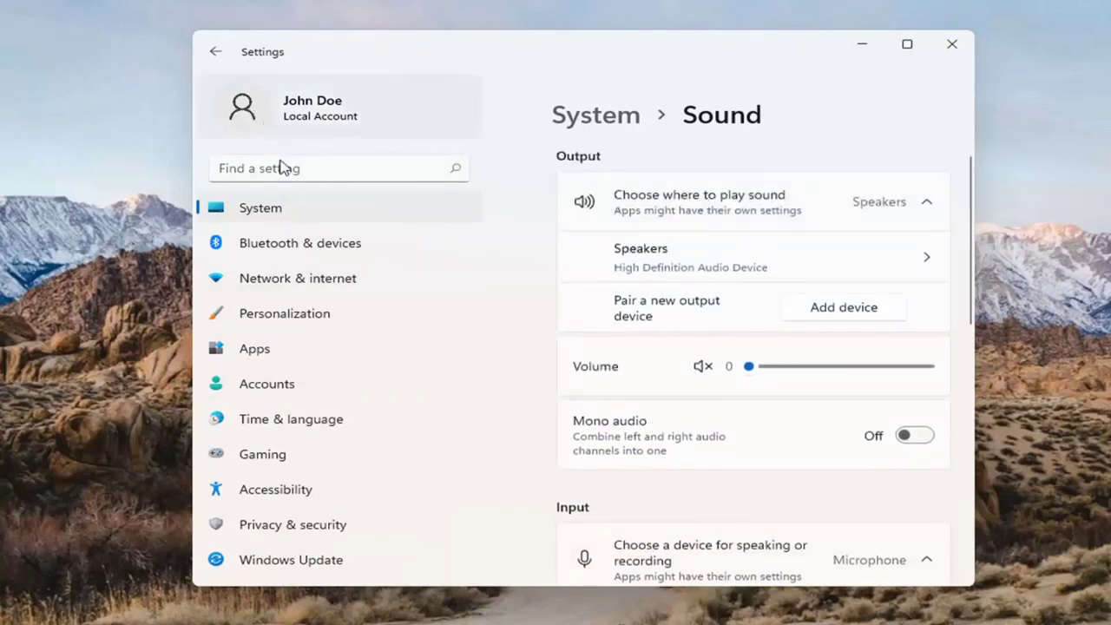
Run the Playing Audio troubleshooter from the system's other troubleshooters.
left_click(271, 213)
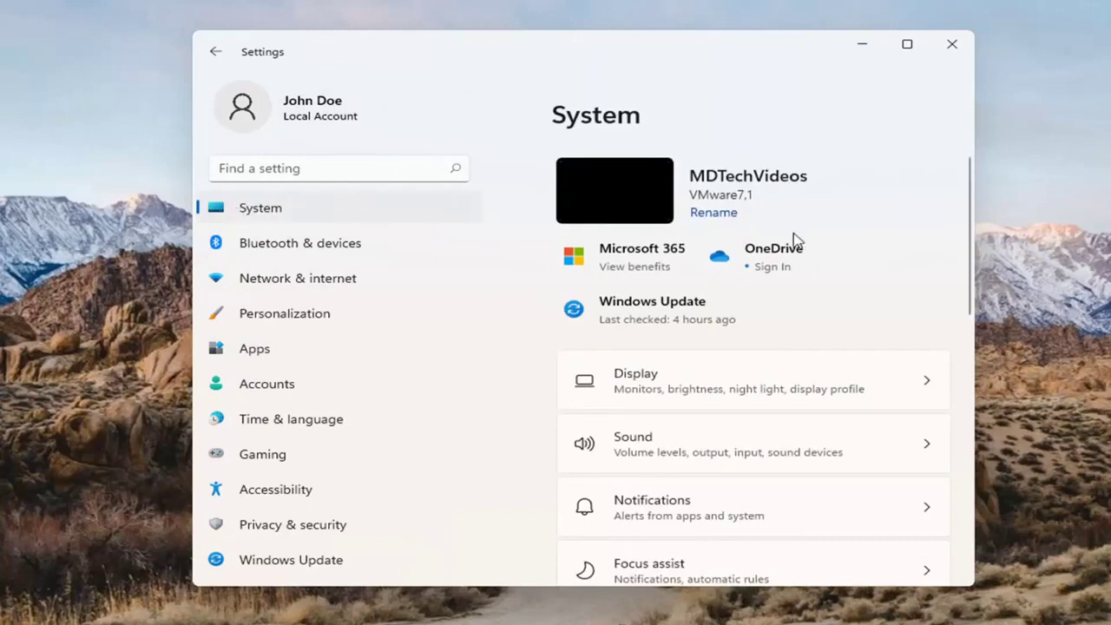
scroll(775, 345, "down", 1)
scroll(775, 346, "down", 5)
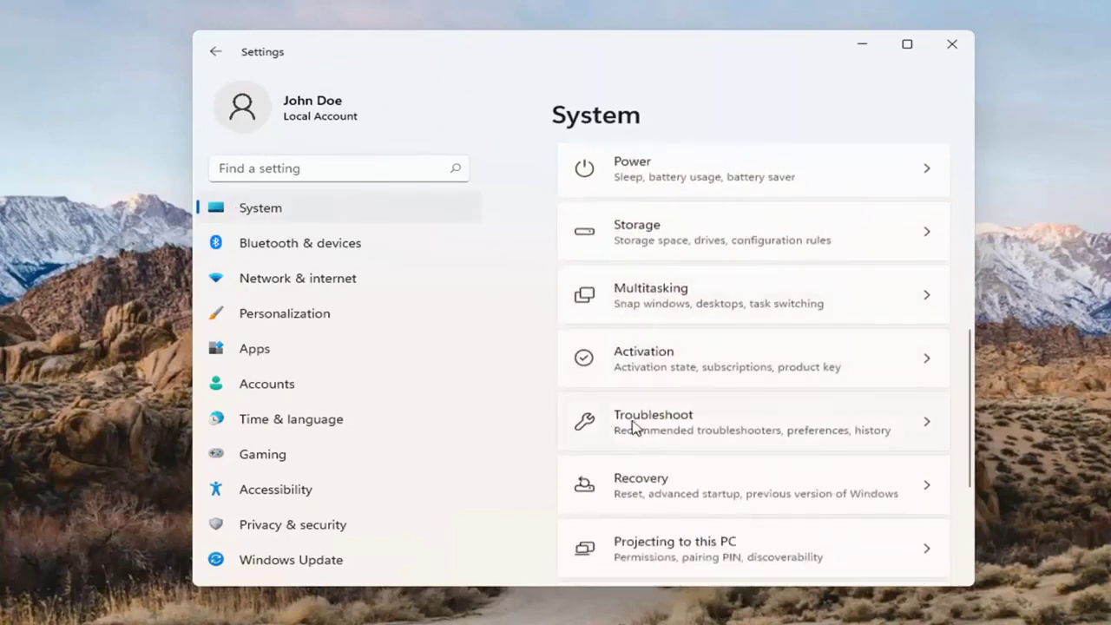
left_click(787, 436)
scroll(786, 434, "down", 2)
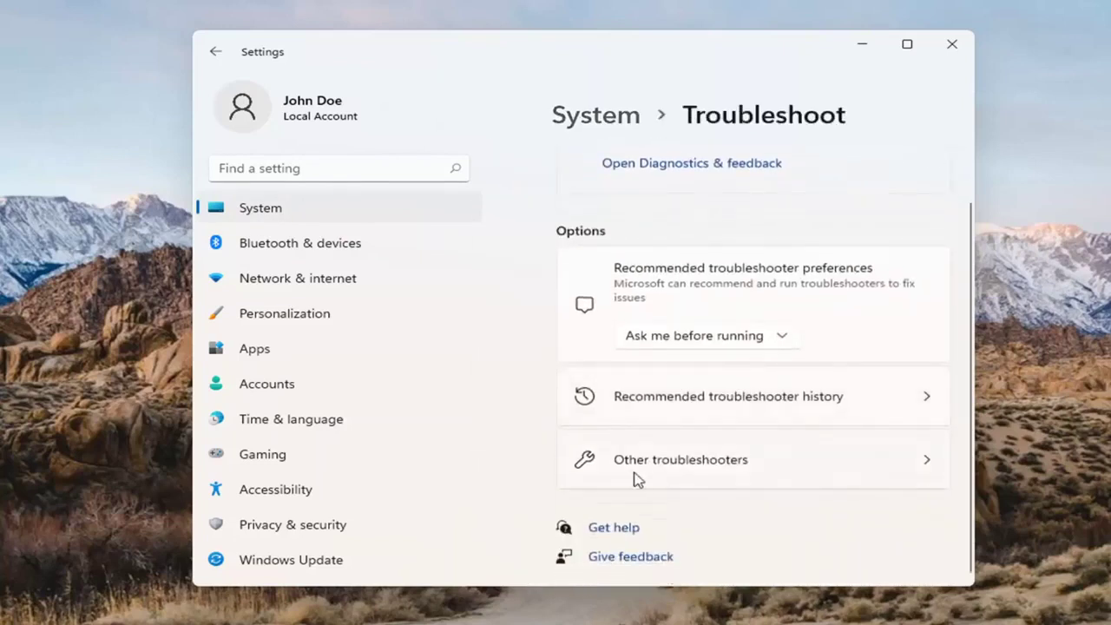
left_click(729, 469)
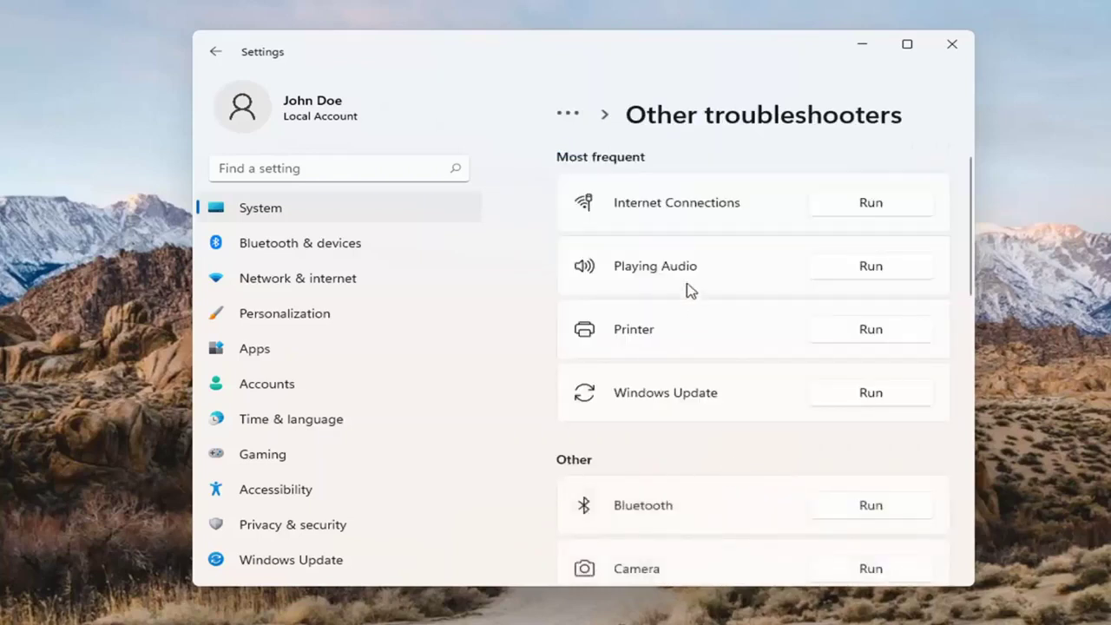
left_click(871, 269)
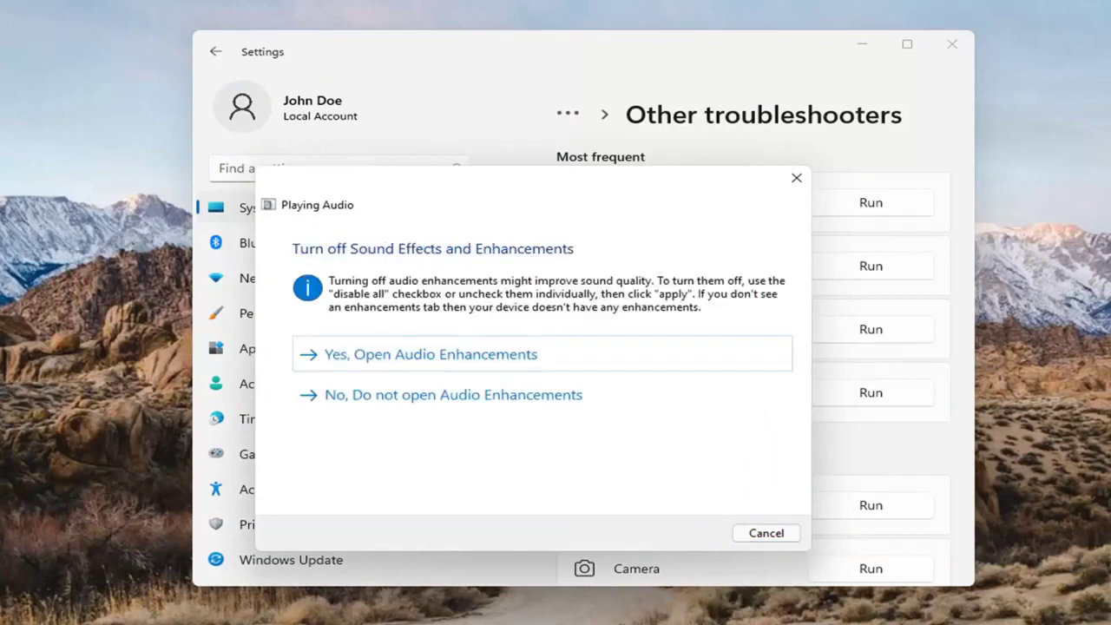
Have the troubleshooter open Audio Enhancements, accept the speaker properties, and continue past the volume increase suggestion.
left_click(461, 355)
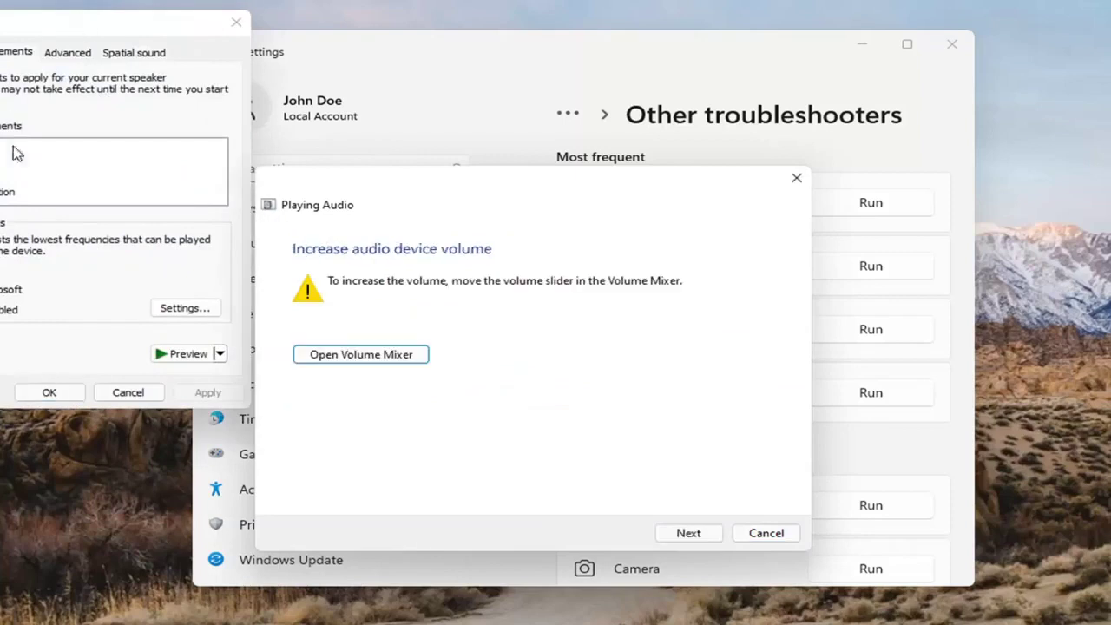
left_click(73, 397)
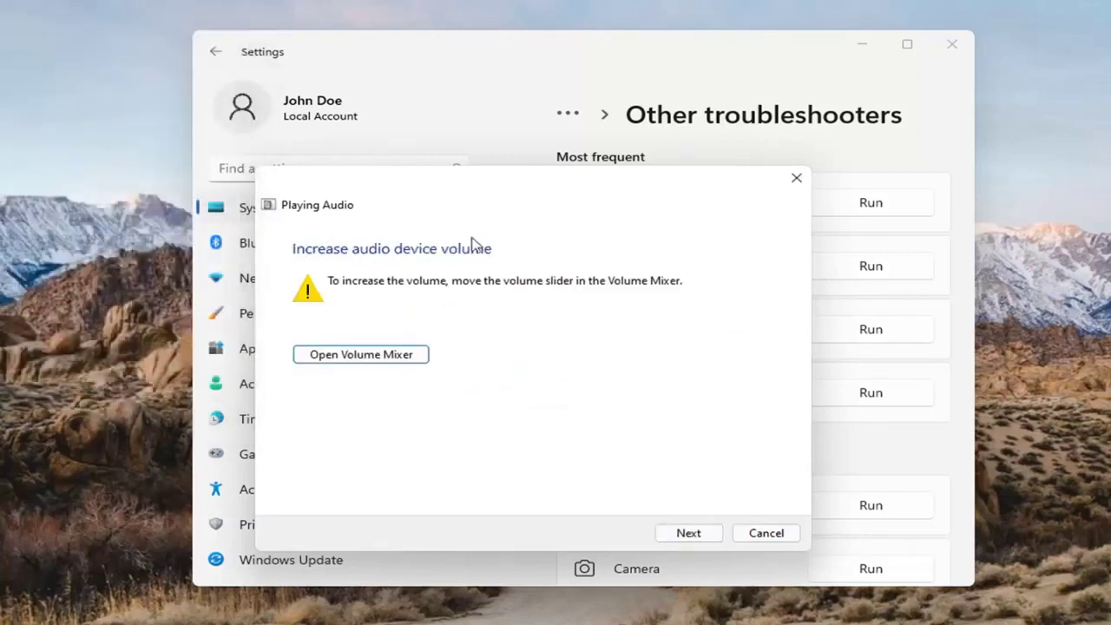
left_click(683, 538)
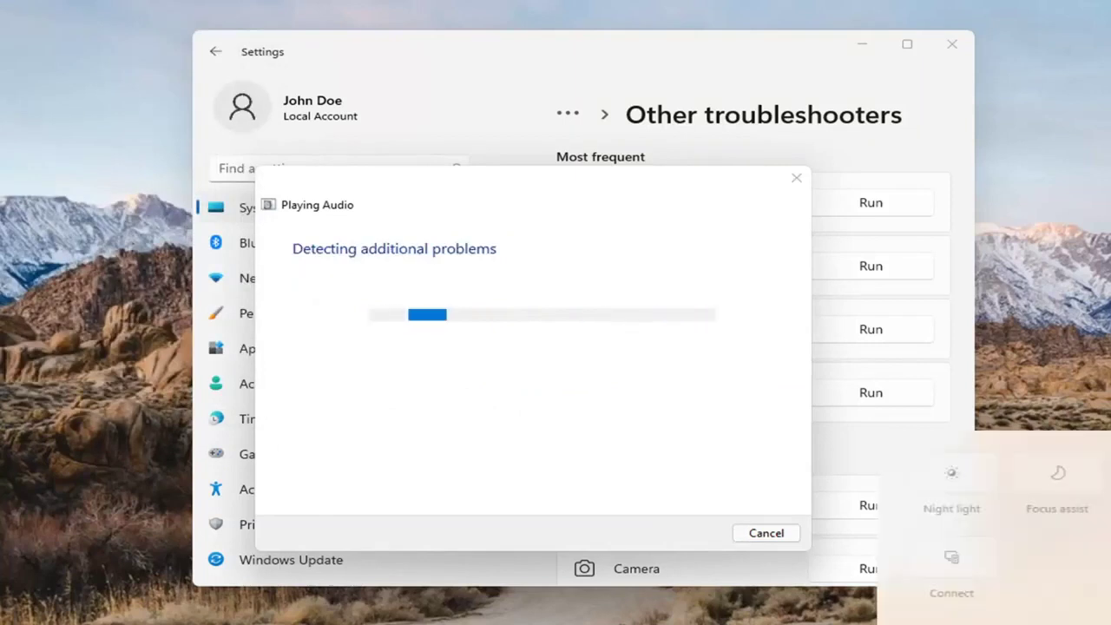
Dismiss the quick settings flyout and close the finished audio troubleshooter along with Settings.
key("super+a")
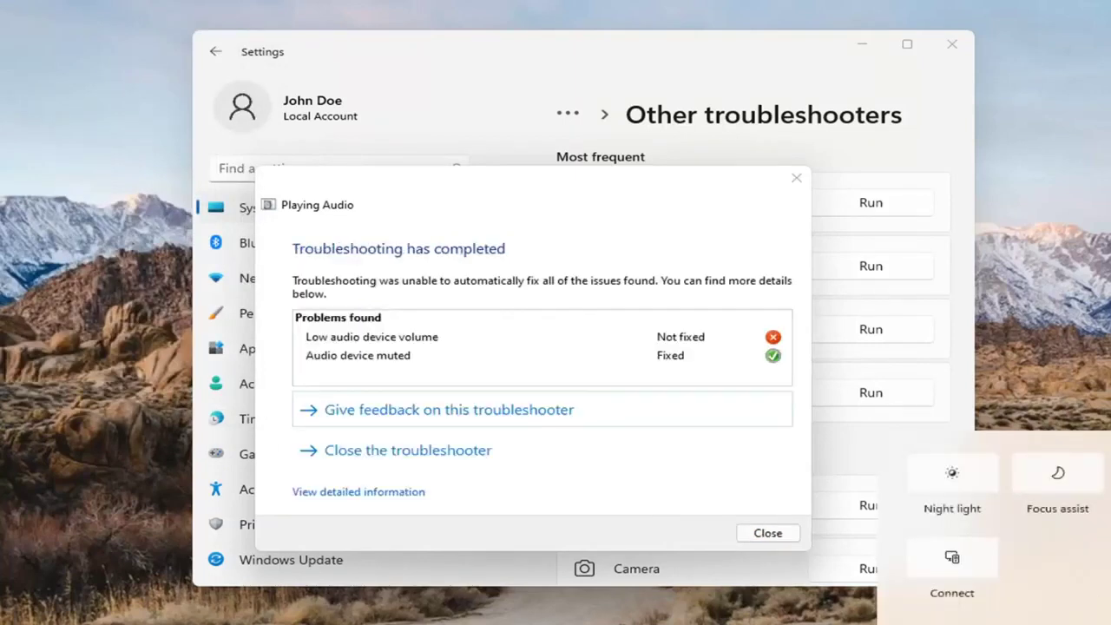
key("Escape")
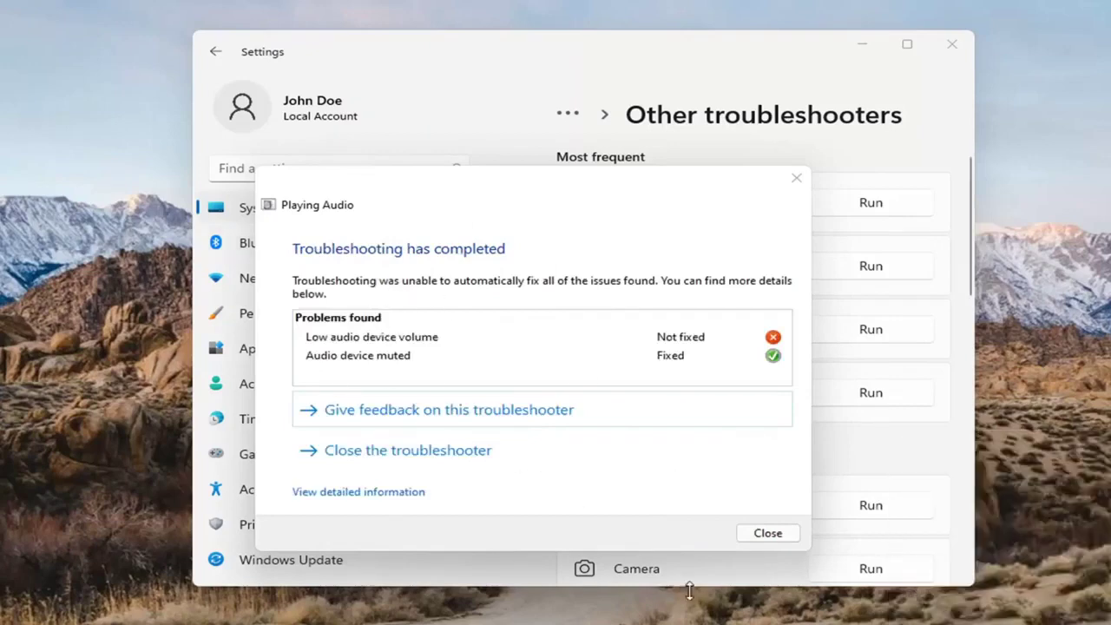
left_click(773, 536)
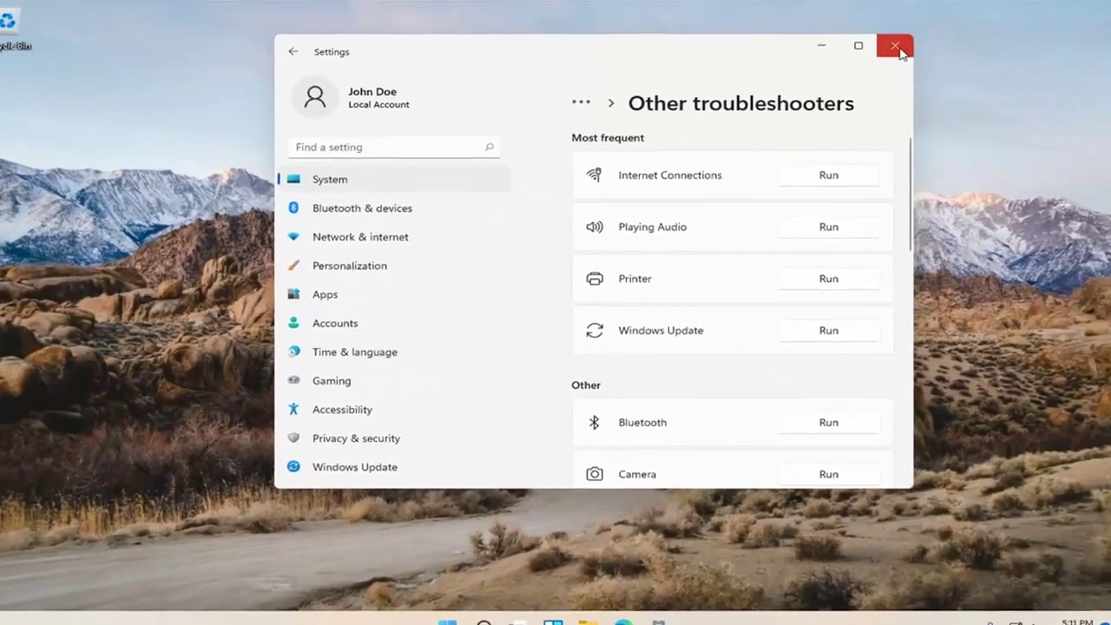
left_click(952, 44)
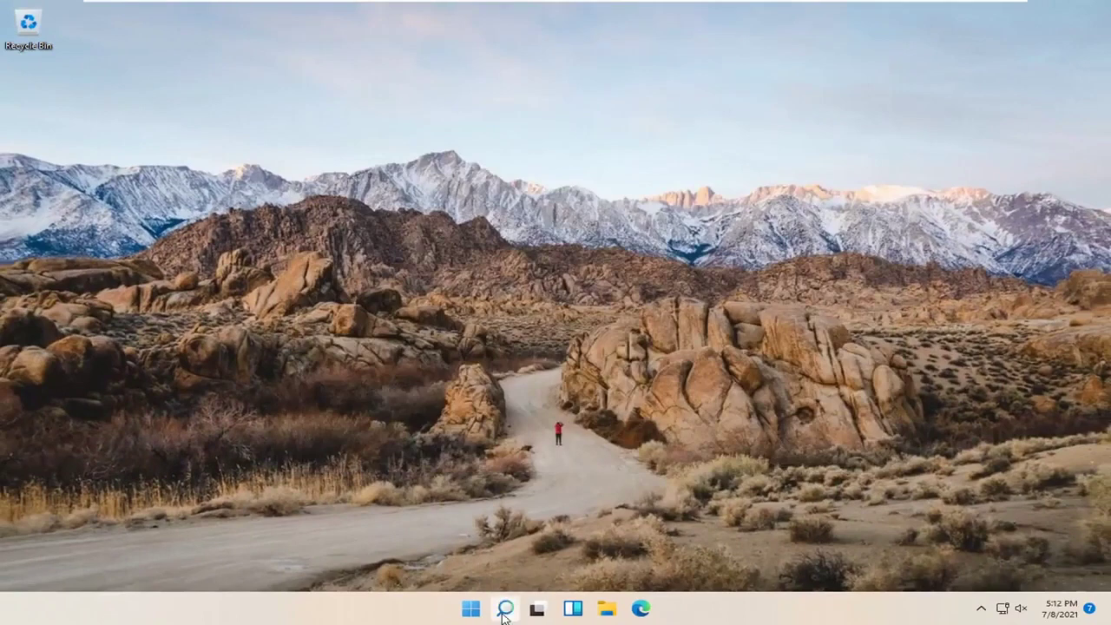
Search for cmd and open Command Prompt as administrator, allowing it to make changes to the device.
left_click(502, 612)
type("cmd")
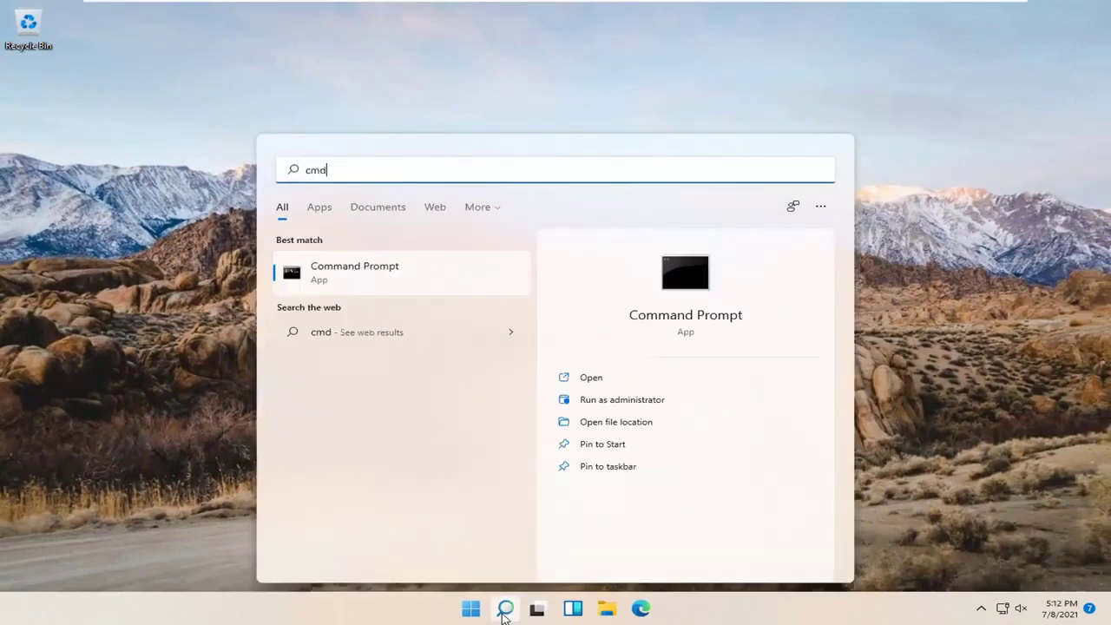
right_click(343, 278)
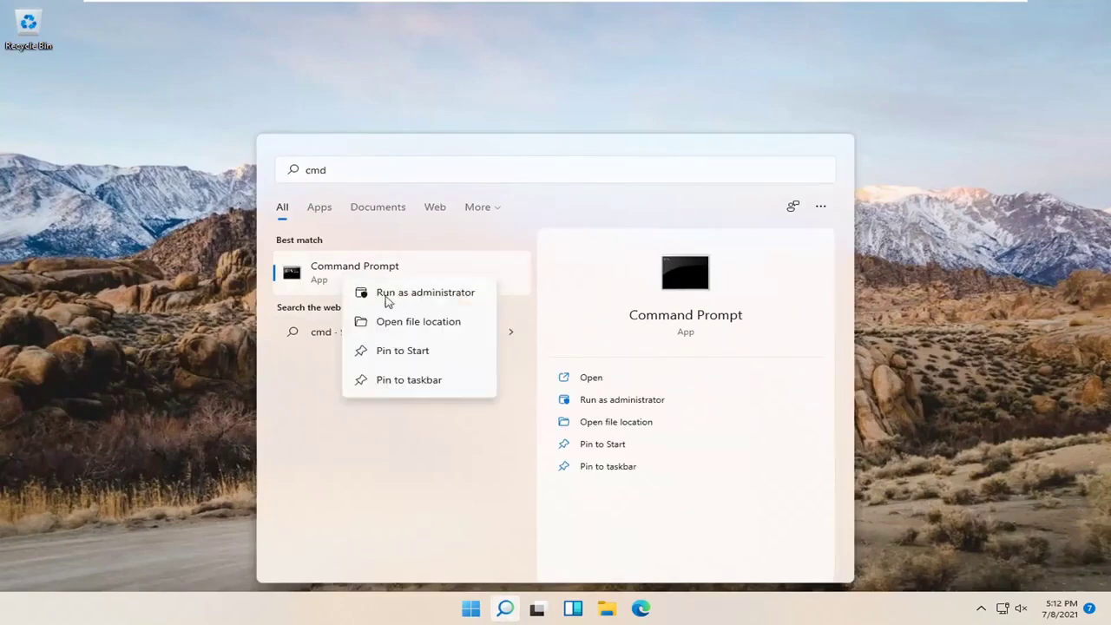
left_click(388, 297)
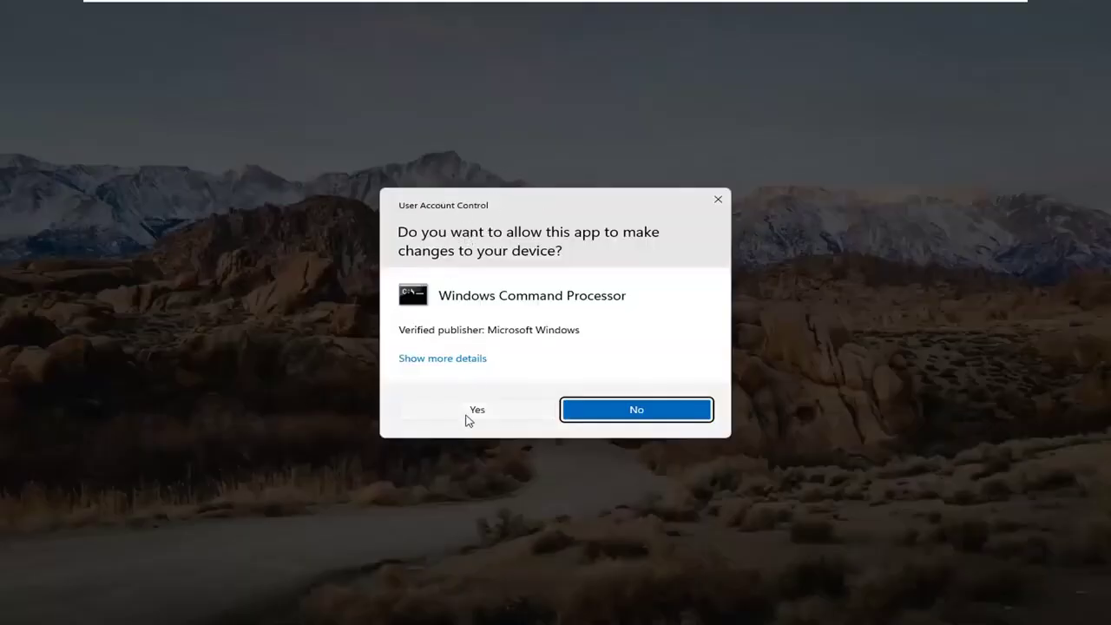
left_click(477, 410)
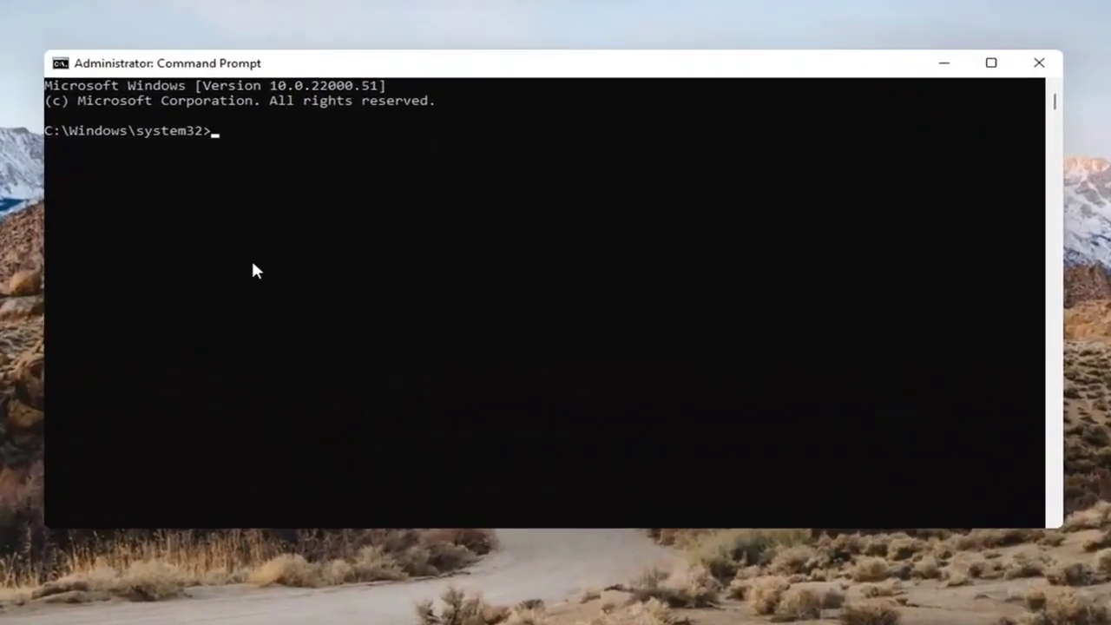
Run sfc /scannow to scan the system files, and close Command Prompt once the scan completes.
type("sfc /scannow")
key("Return")
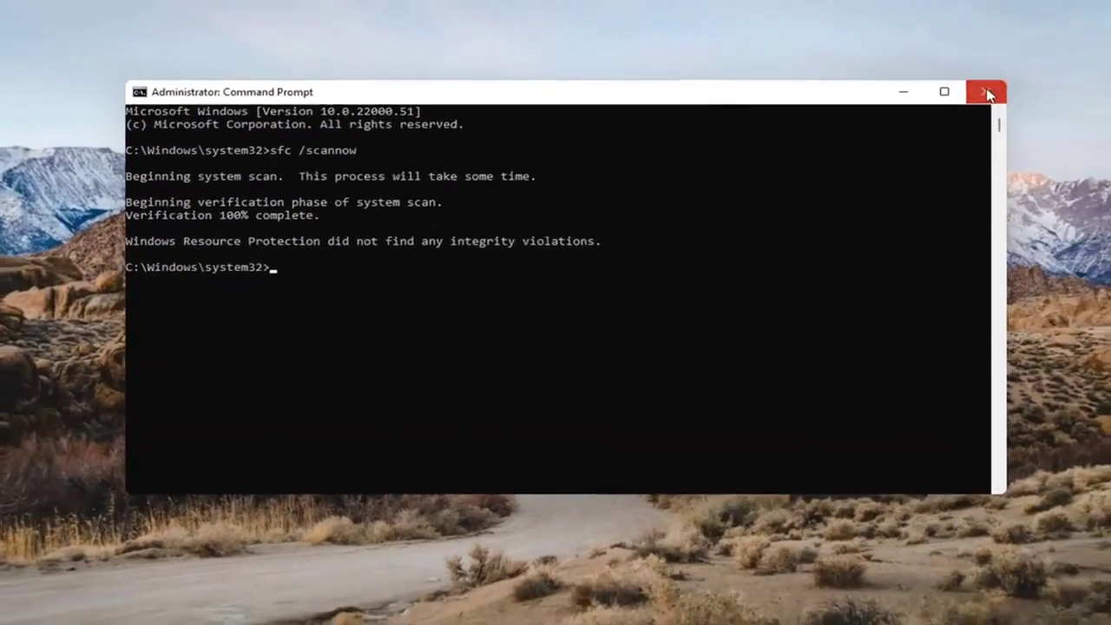
left_click(1038, 63)
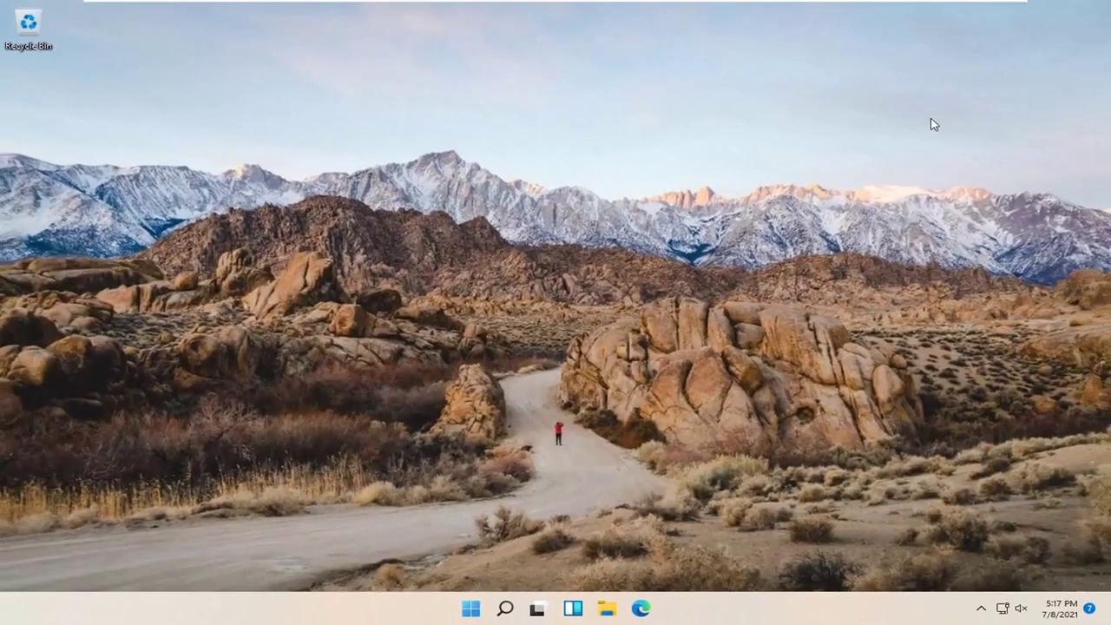
Restart the computer.
right_click(471, 607)
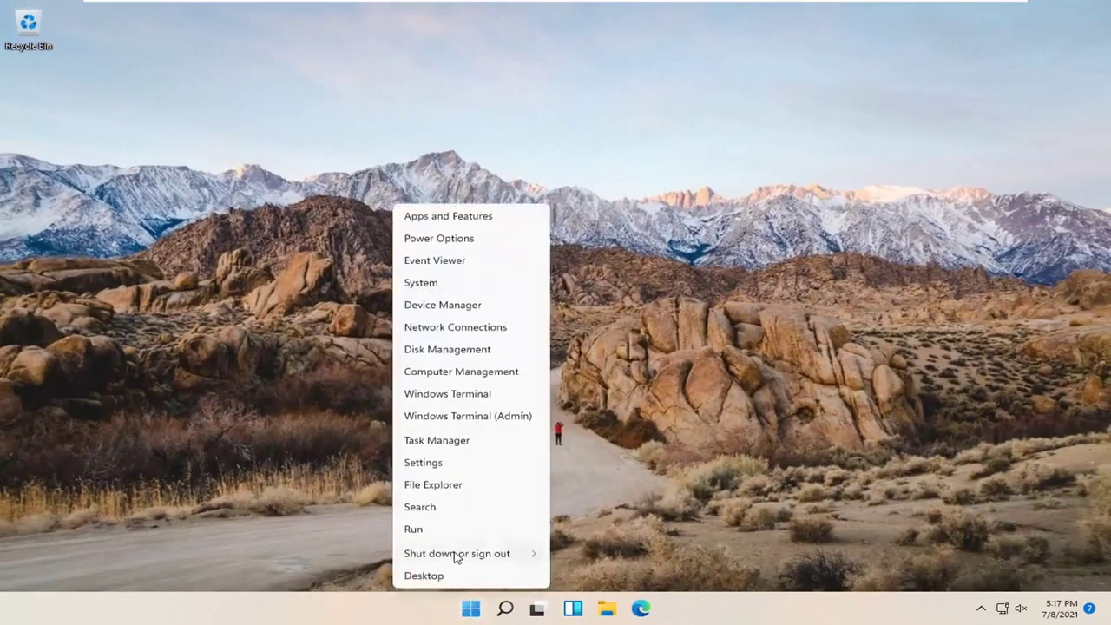
mouse_move(457, 553)
left_click(565, 576)
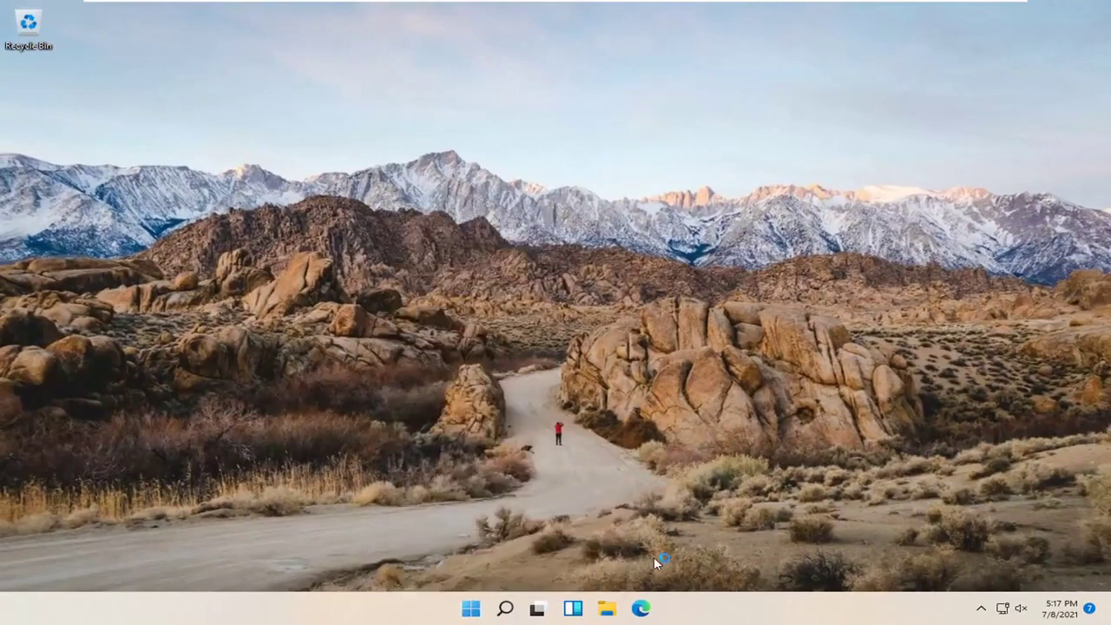